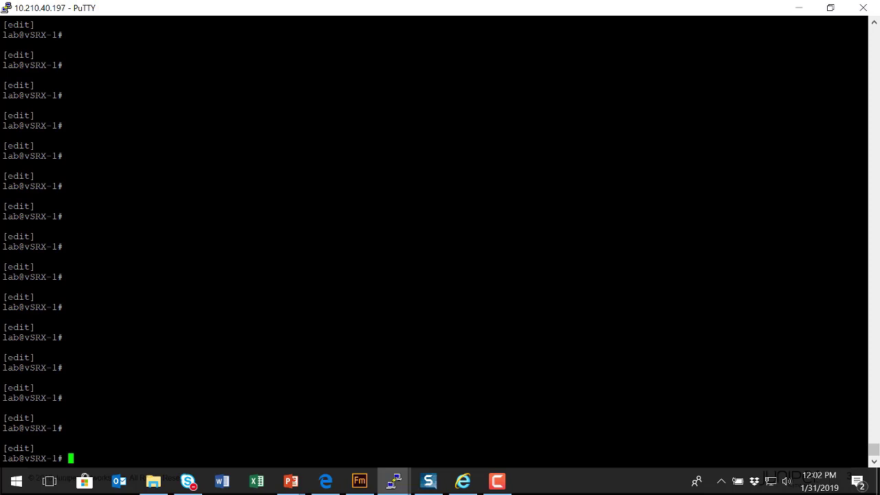
# Enter the [edit system services] hierarchy and display its current configuration
pyautogui.write('edit system ser')
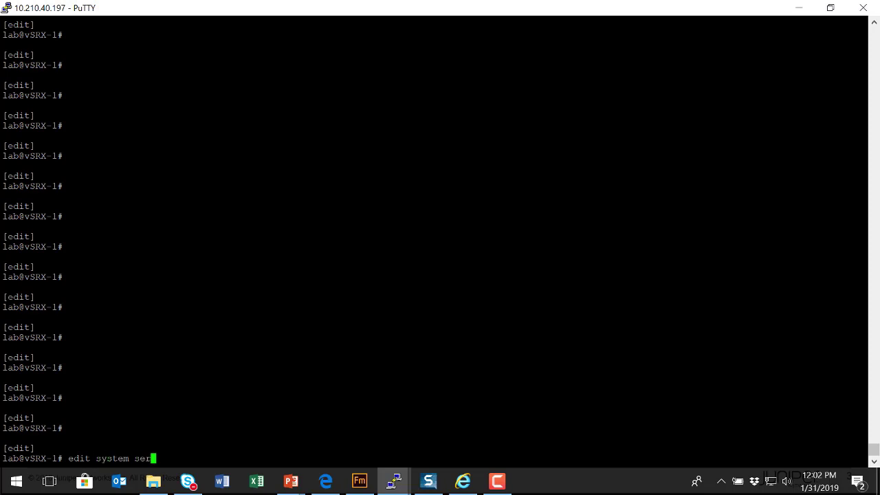
pyautogui.write('vices')
pyautogui.press('Return')
pyautogui.write('show')
pyautogui.press('Return')
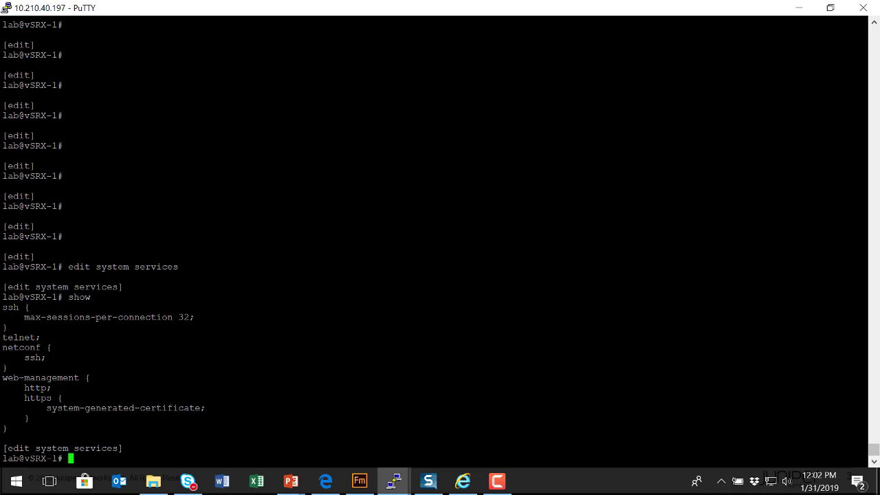
# List the 'set web-management' options, then the web-management session options
pyautogui.write('set web-m')
pyautogui.press('Tab')
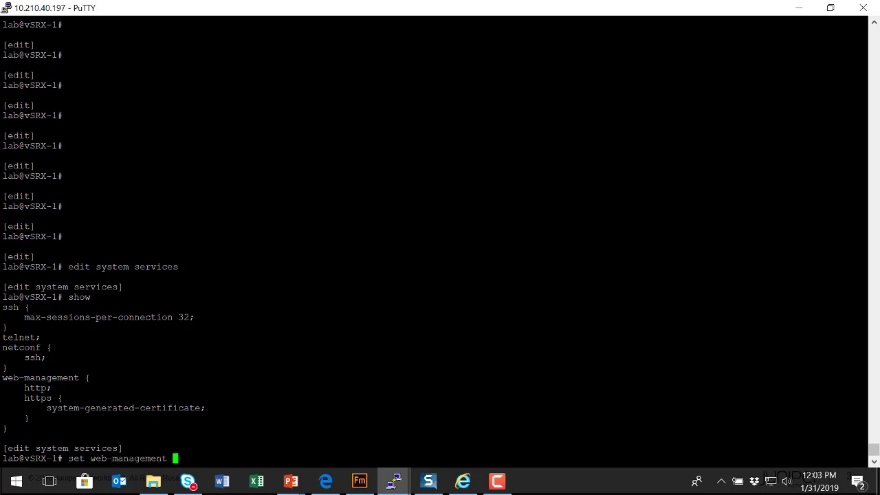
pyautogui.write('?')
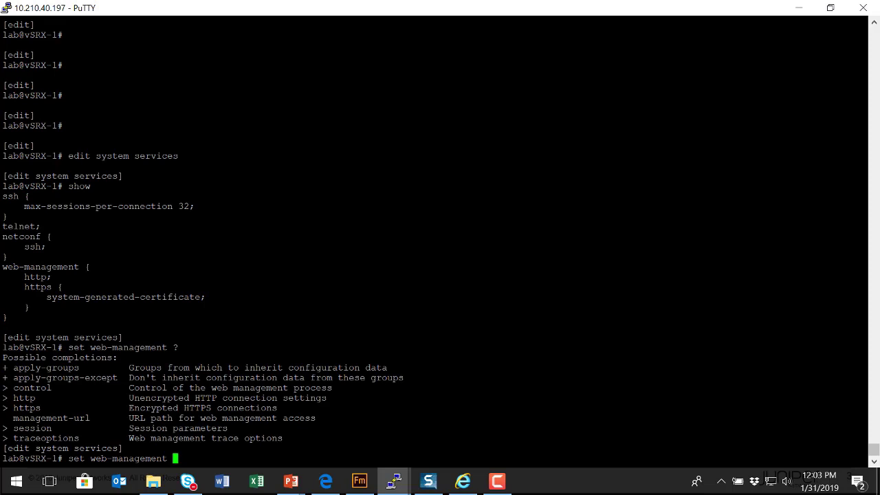
pyautogui.write('ses')
pyautogui.press('Tab')
pyautogui.write('?')
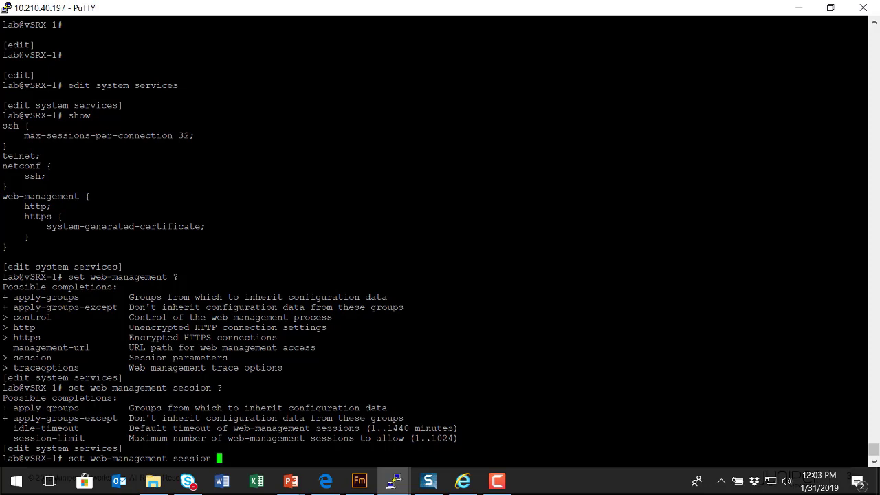
# List the web-management https options, highlighting the interface and port entries
pyautogui.press('BackSpace')
pyautogui.press('BackSpace')
pyautogui.press('BackSpace')
pyautogui.press('BackSpace')
pyautogui.press('BackSpace')
pyautogui.press('BackSpace')
pyautogui.press('BackSpace')
pyautogui.press('BackSpace')
pyautogui.write('https ?')
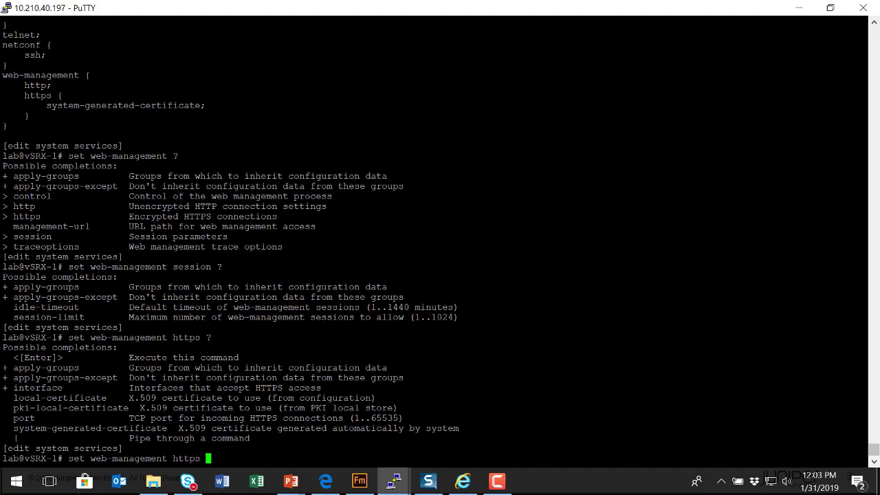
pyautogui.moveTo(2, 388); pyautogui.dragTo(63, 388)
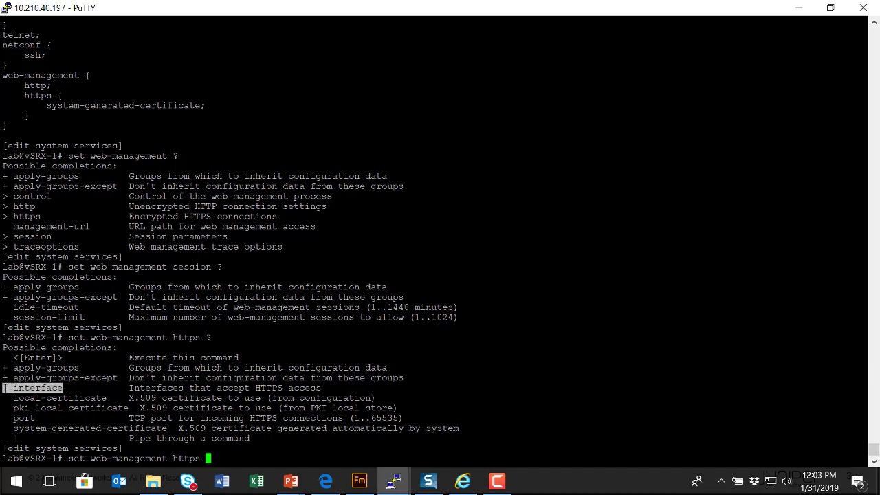
pyautogui.moveTo(45, 418); pyautogui.dragTo(9, 418)
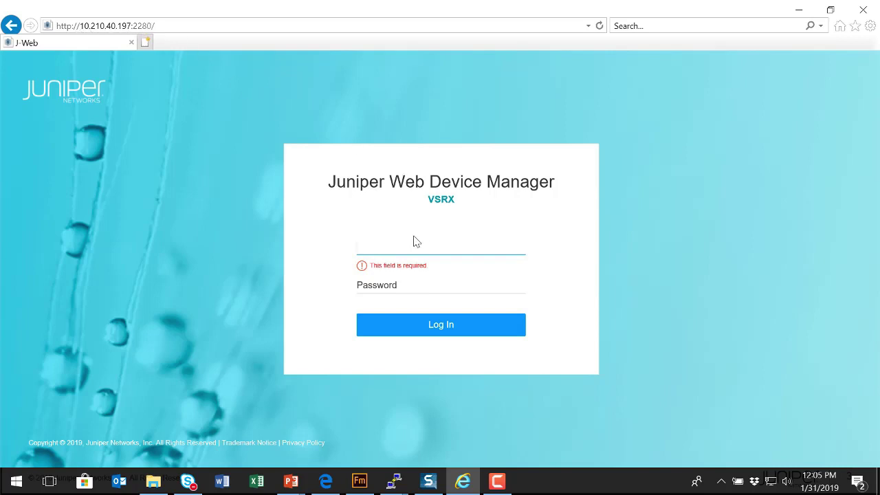
# Sign in to J-Web with the device username and password
pyautogui.write('lab')
pyautogui.press('Tab')
pyautogui.write('lab123')
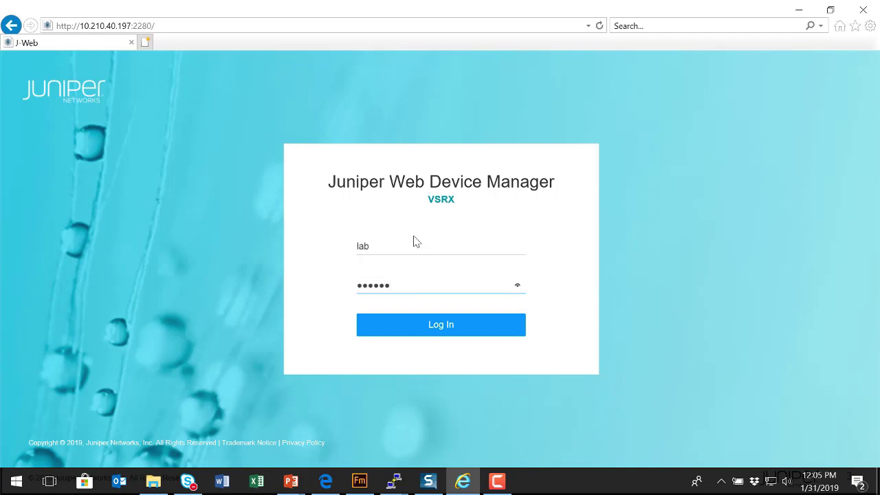
pyautogui.click(420, 325)
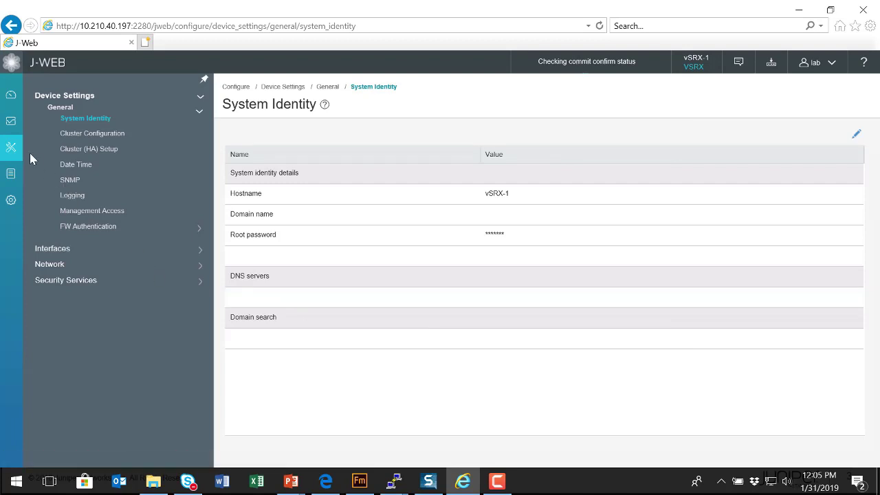
# Expand Interfaces, Network and Security Services in the navigation, briefly toggling Security Policy
pyautogui.moveTo(16, 154)
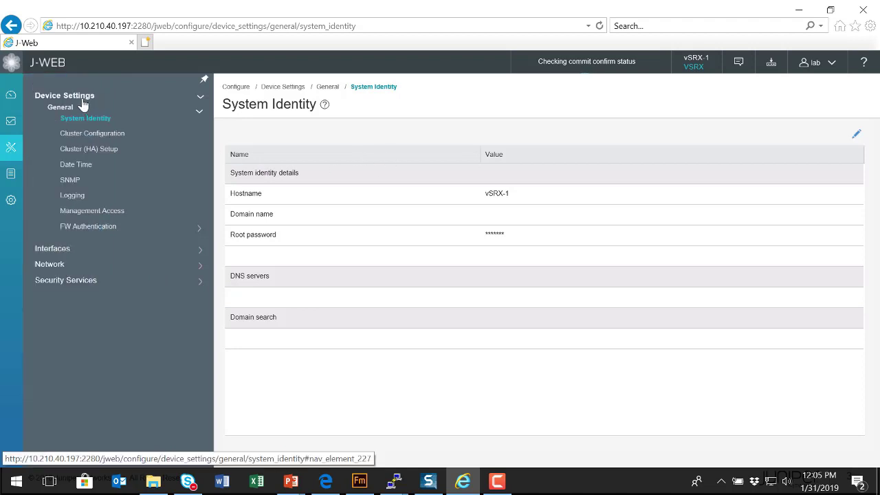
pyautogui.click(58, 251)
pyautogui.click(49, 313)
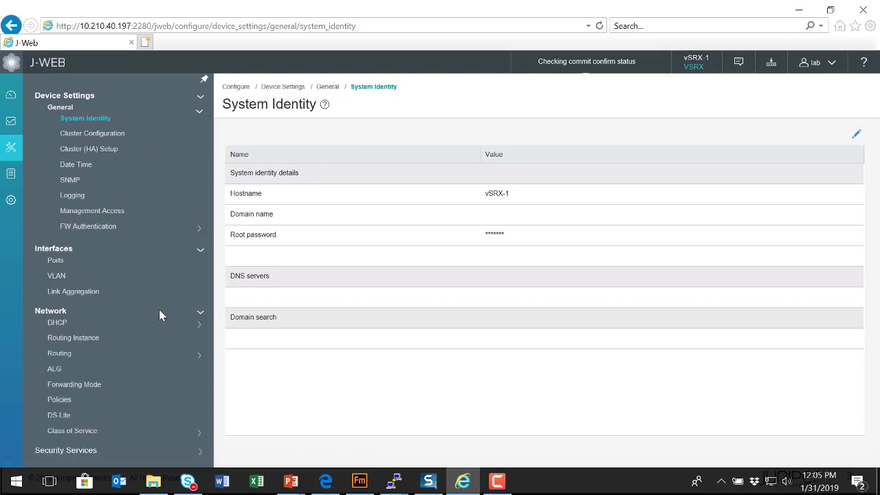
pyautogui.click(92, 451)
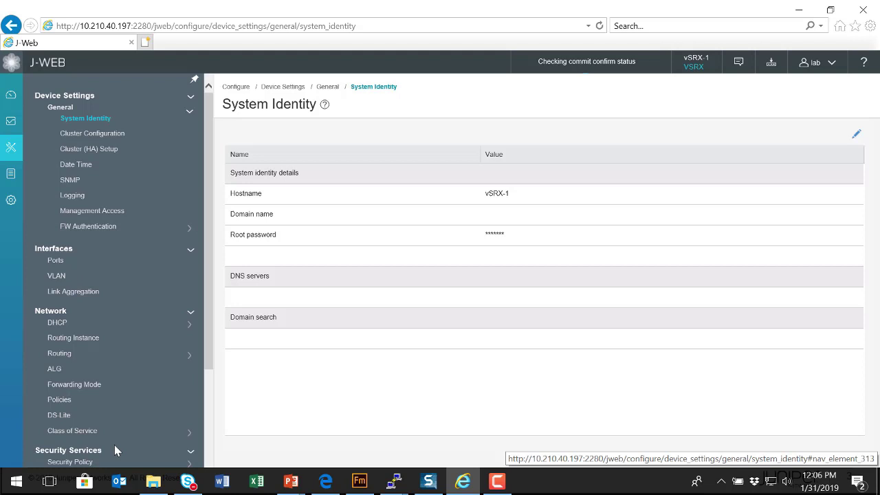
pyautogui.scroll(-2, 176, 374)
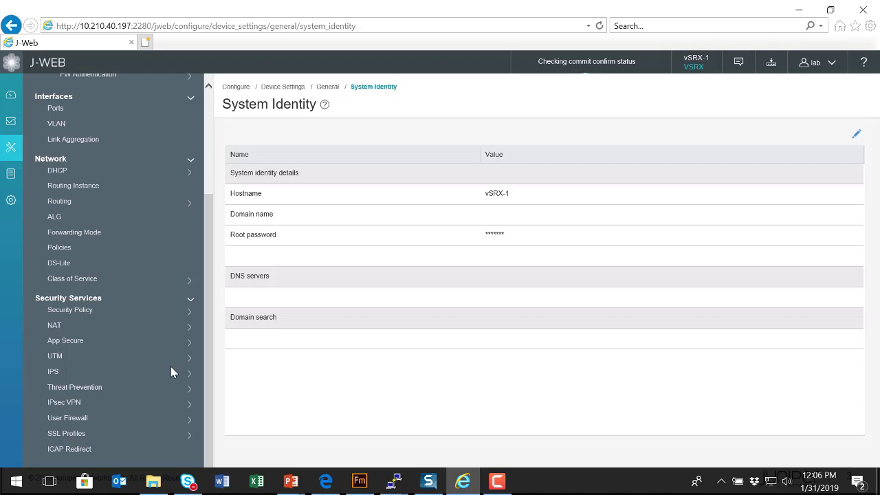
pyautogui.click(77, 310)
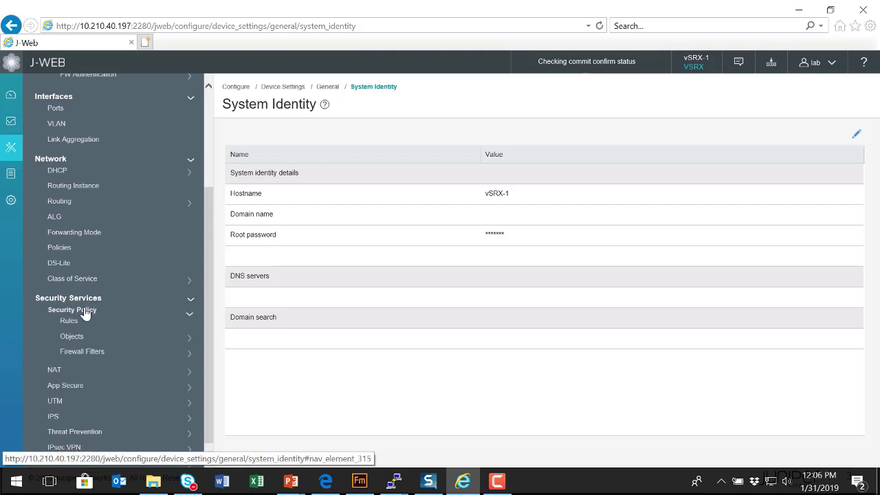
pyautogui.click(82, 313)
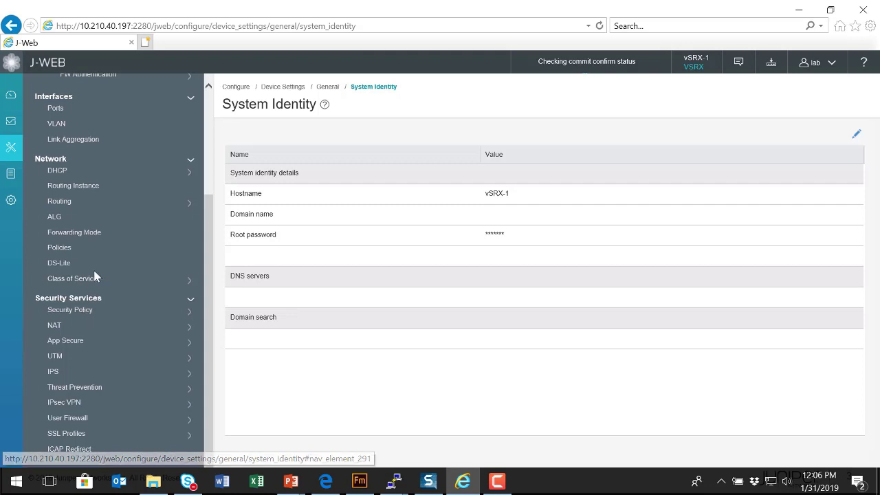
pyautogui.scroll(3, 94, 268)
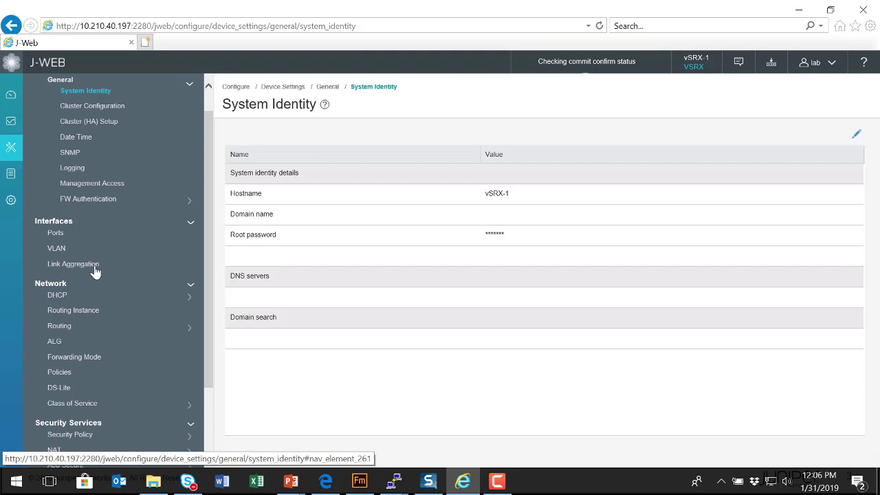
# Go to Monitor > Interfaces > Ports to view each port's status and statistics
pyautogui.click(13, 125)
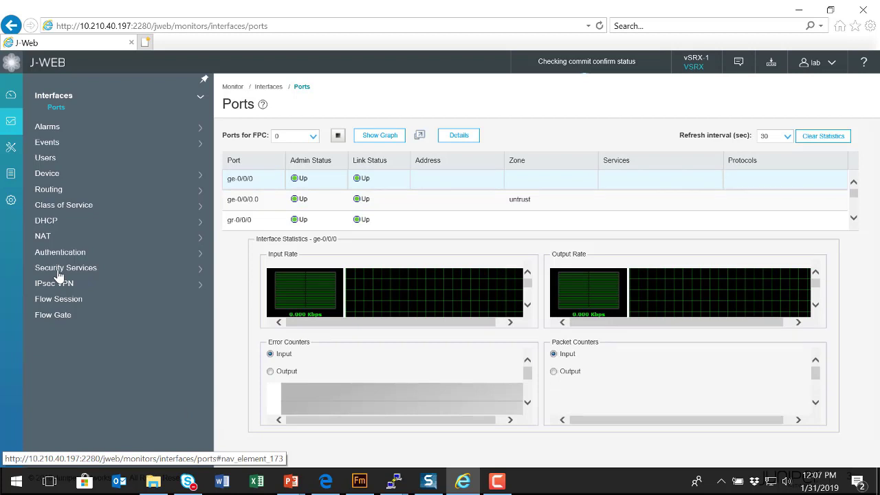
pyautogui.moveTo(14, 92)
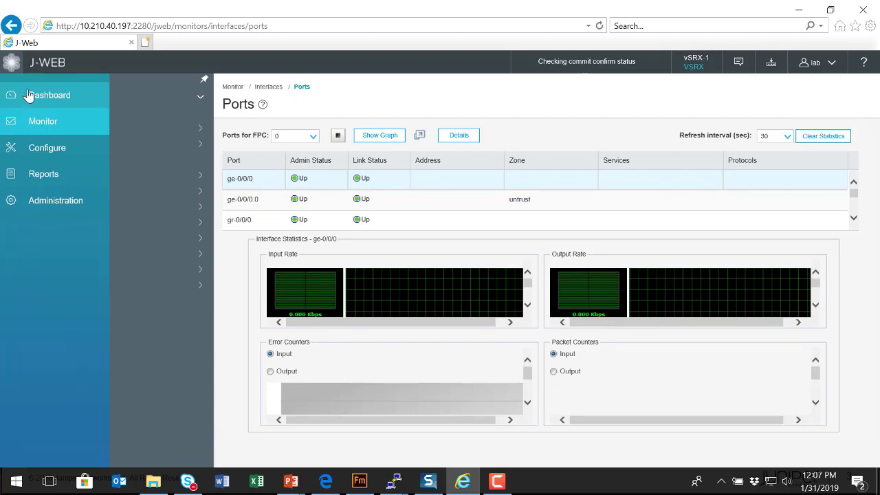